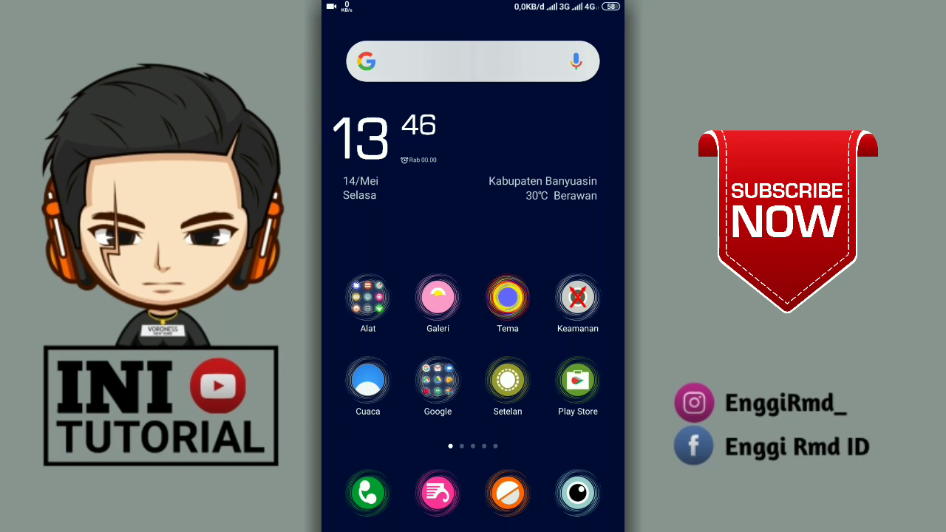
# Launch PicSay Pro from the Fotografi folder on the second home-screen page
pyautogui.moveTo(576, 252); pyautogui.dragTo(370, 252)
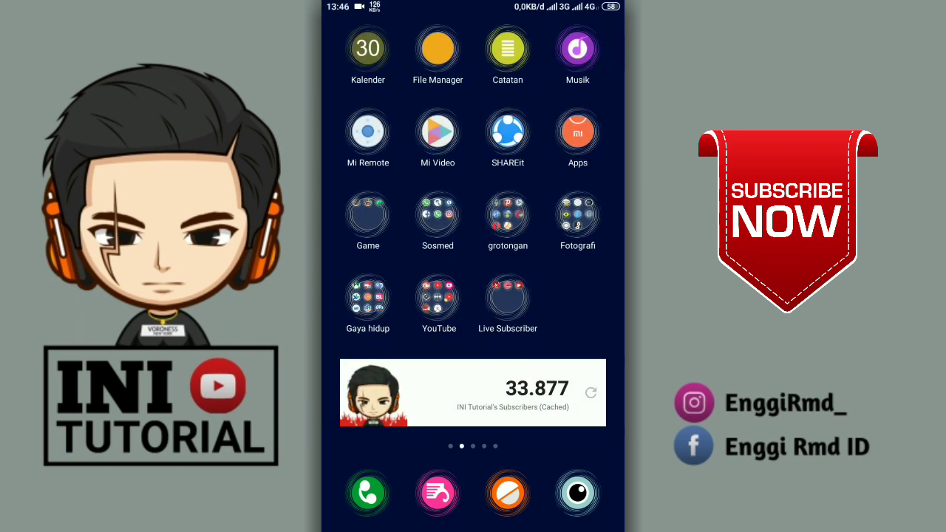
pyautogui.click(577, 214)
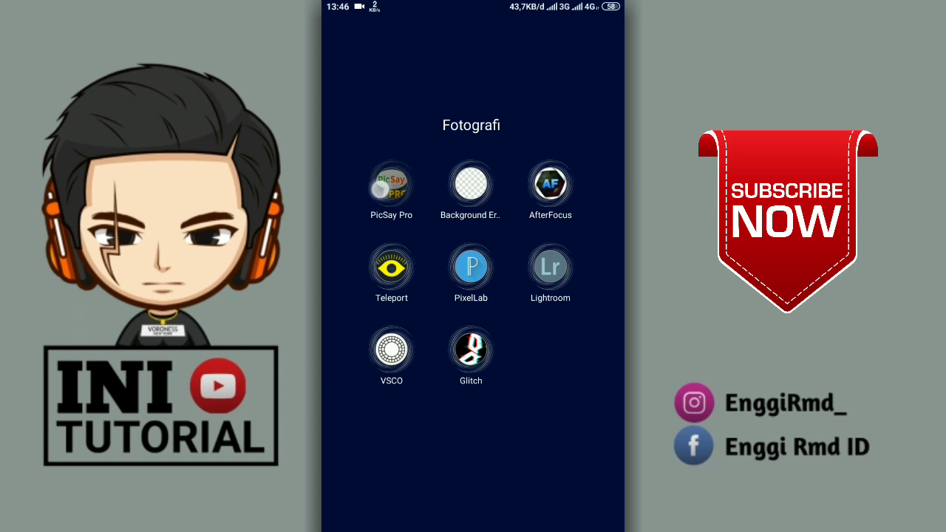
pyautogui.moveTo(379, 190); pyautogui.dragTo(388, 189)
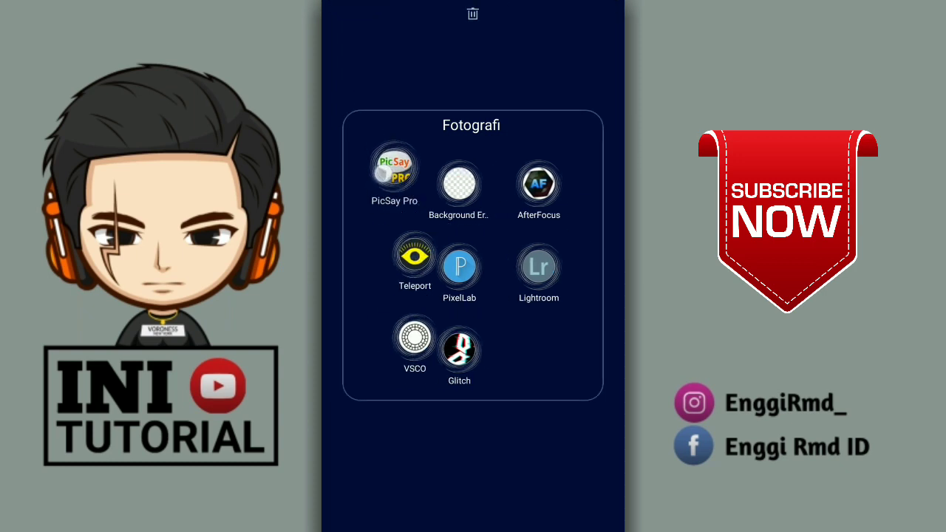
pyautogui.click(400, 184)
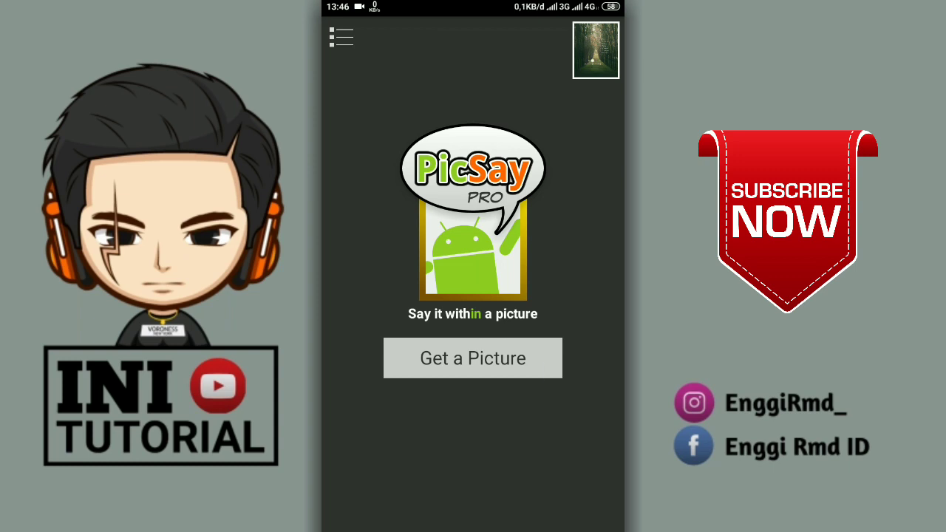
# Import the forest-path Screenshot from recent files at Normal 1080×1920 size
pyautogui.click(473, 358)
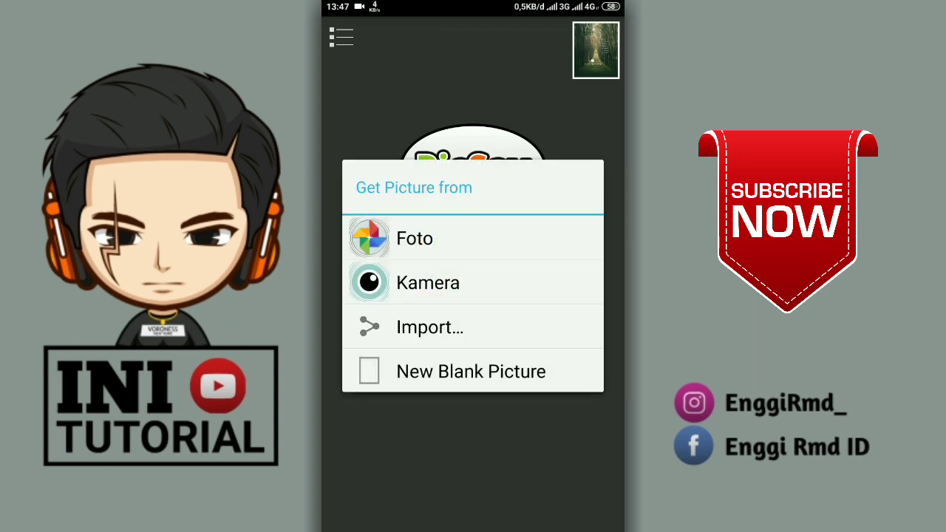
pyautogui.click(539, 342)
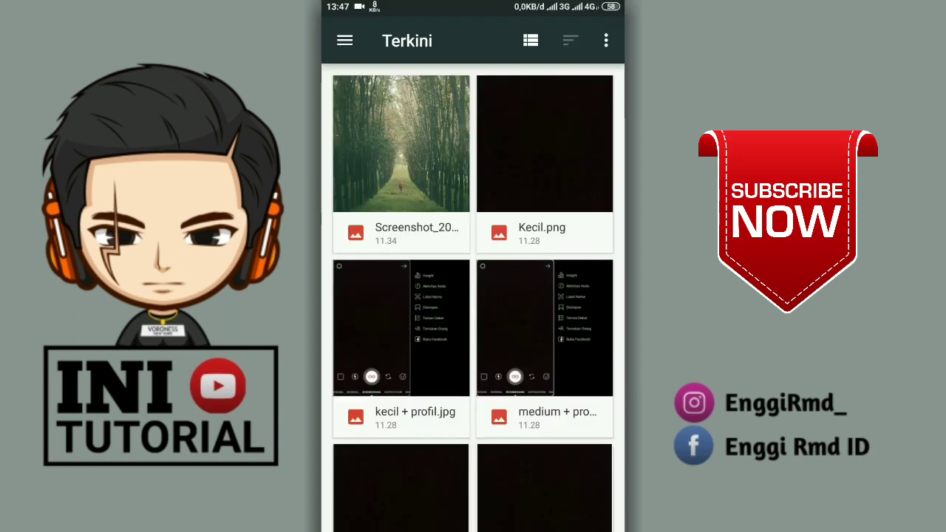
pyautogui.click(429, 168)
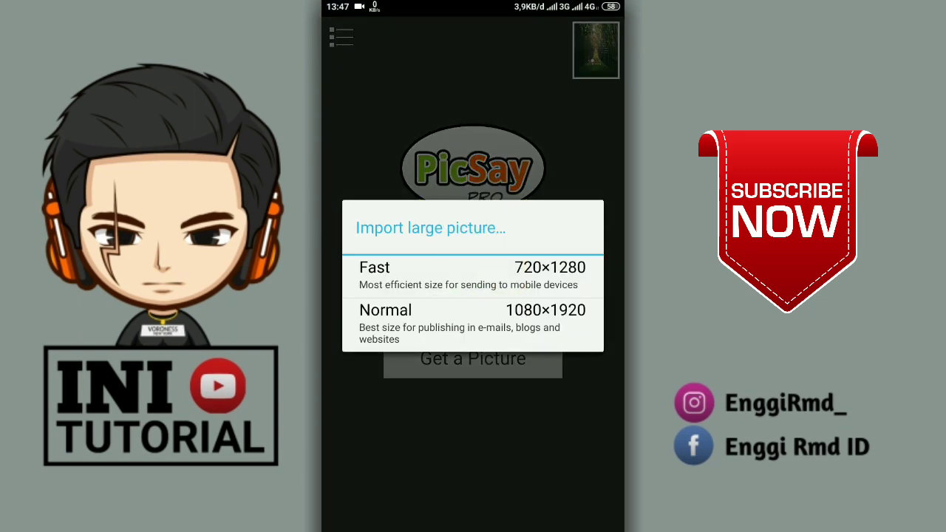
pyautogui.click(555, 317)
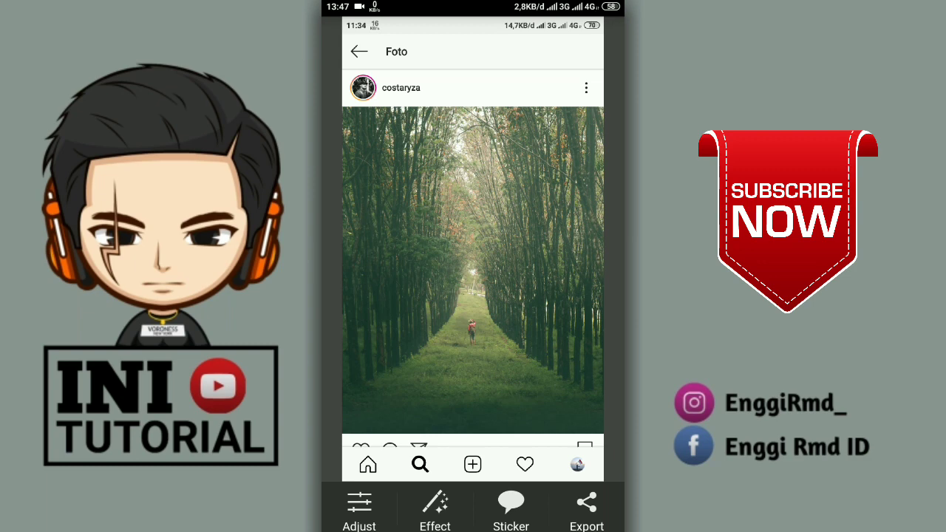
# Crop the screenshot to 1080 × 1330, trimming the Instagram header and bottom bar
pyautogui.click(373, 510)
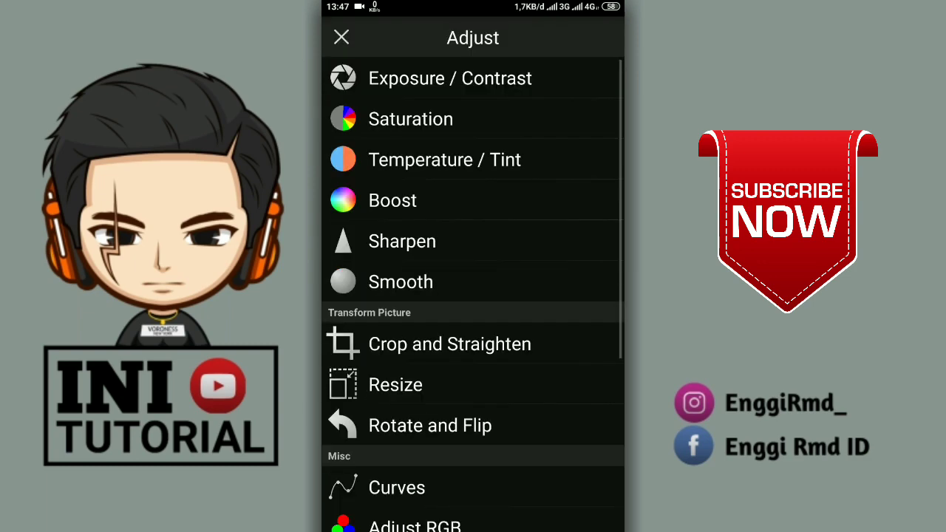
pyautogui.click(513, 354)
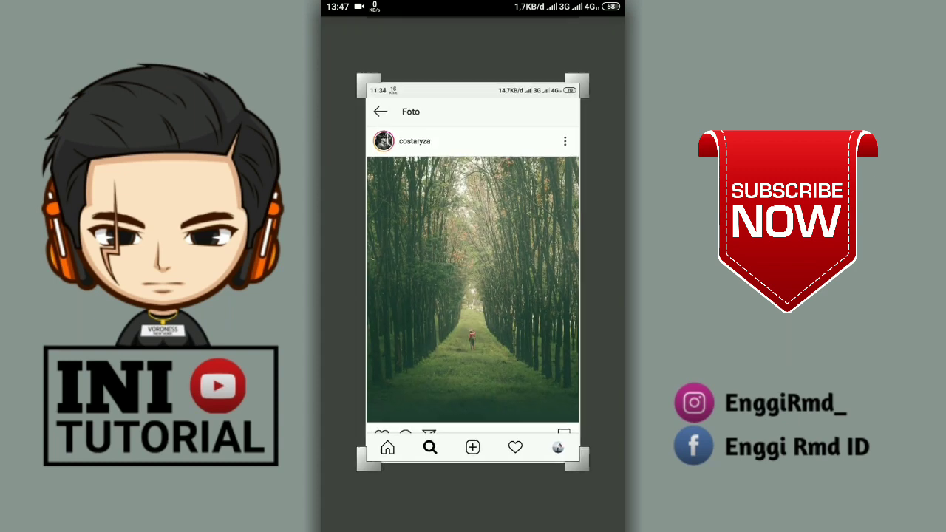
pyautogui.moveTo(533, 94); pyautogui.dragTo(572, 173)
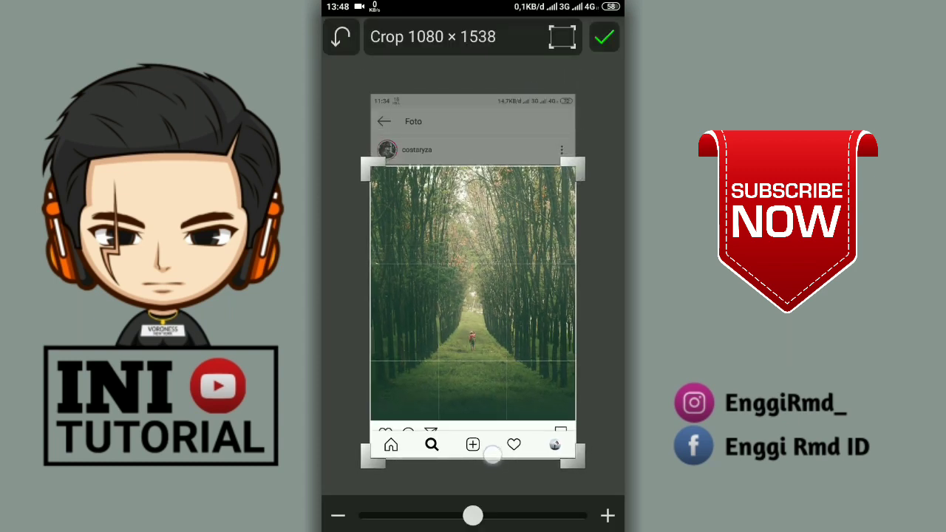
pyautogui.moveTo(493, 456); pyautogui.dragTo(511, 416)
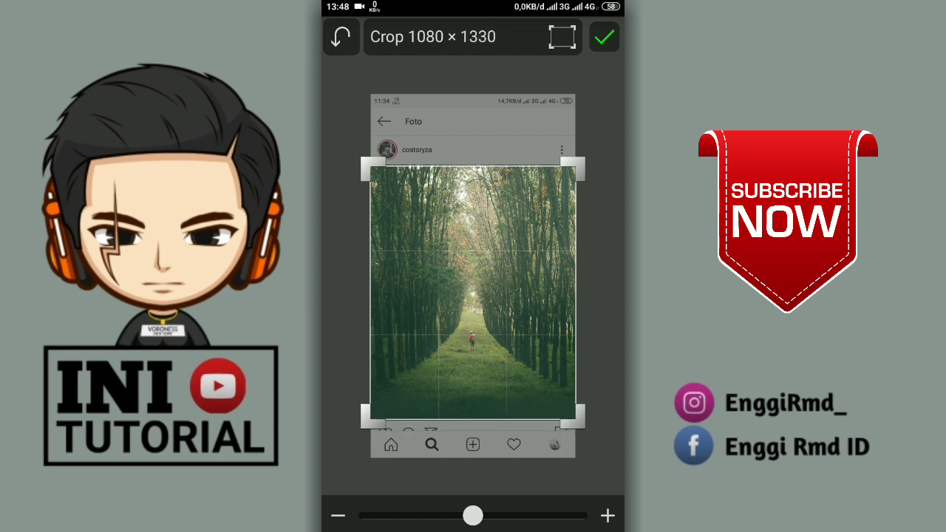
pyautogui.click(604, 37)
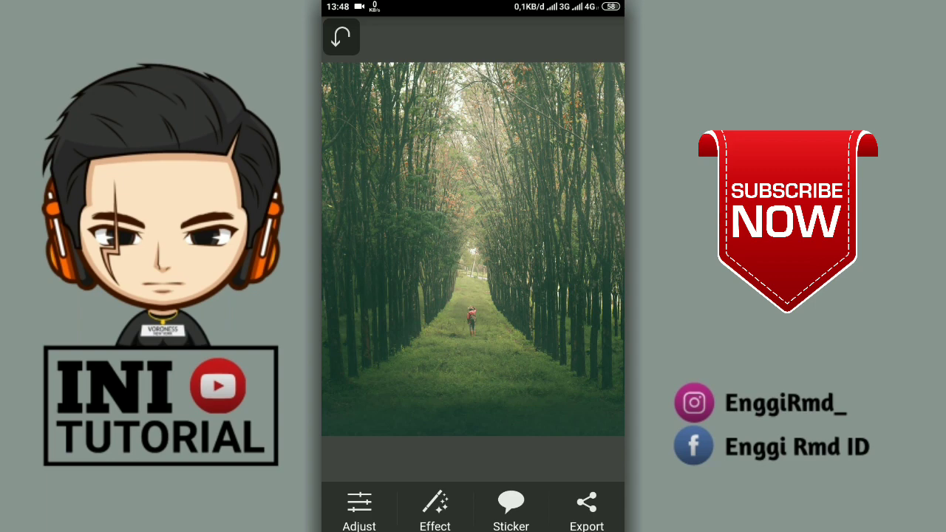
# Apply a Curves adjustment that bends the midtones down to darken the photo
pyautogui.click(359, 509)
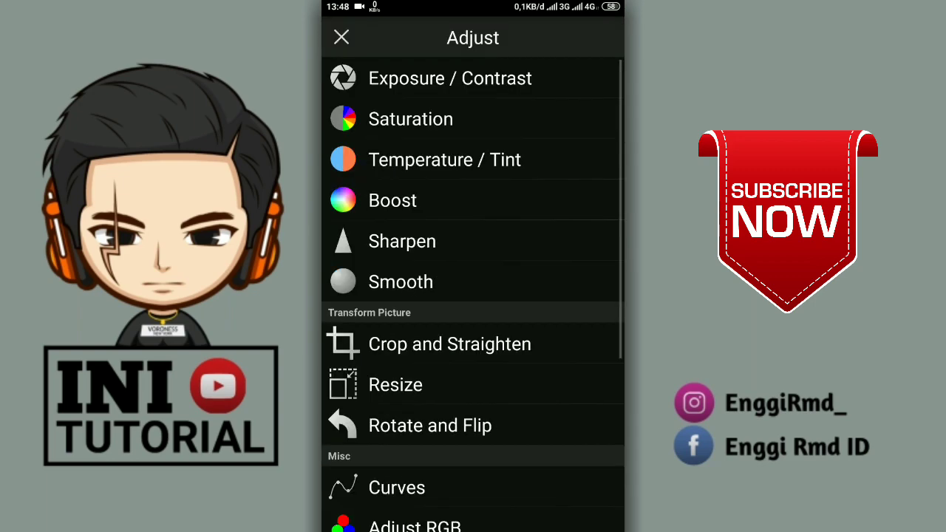
pyautogui.click(481, 484)
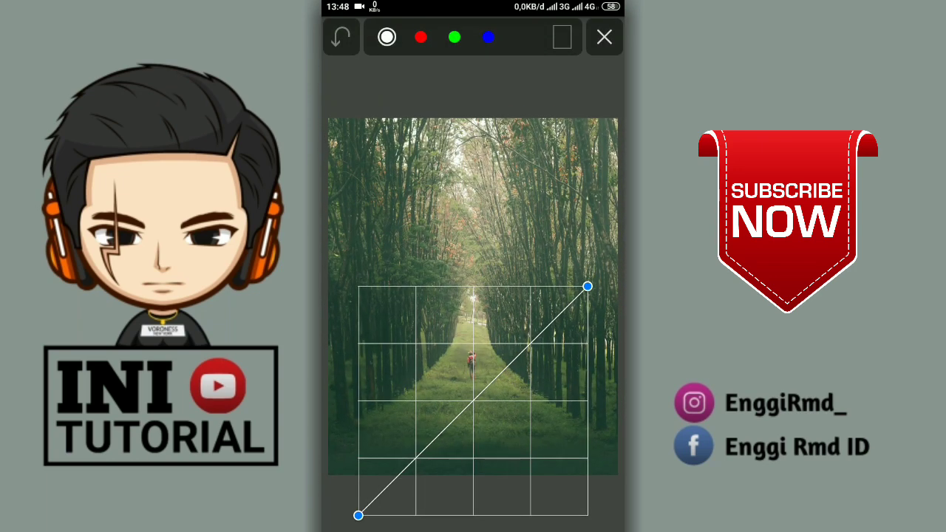
pyautogui.moveTo(434, 452); pyautogui.dragTo(480, 422)
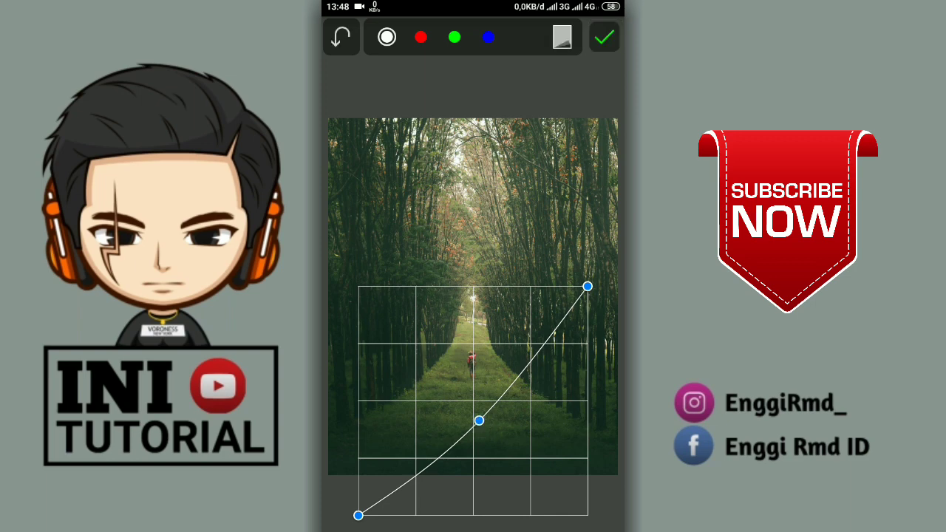
pyautogui.click(604, 37)
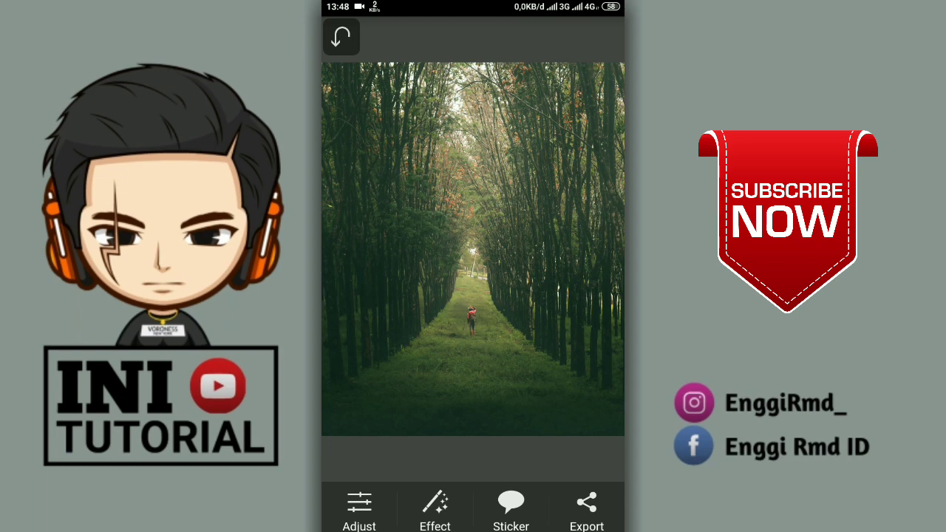
# Insert a picture, choosing the 'medium + profil' camera-interface screenshot from the gallery
pyautogui.click(434, 509)
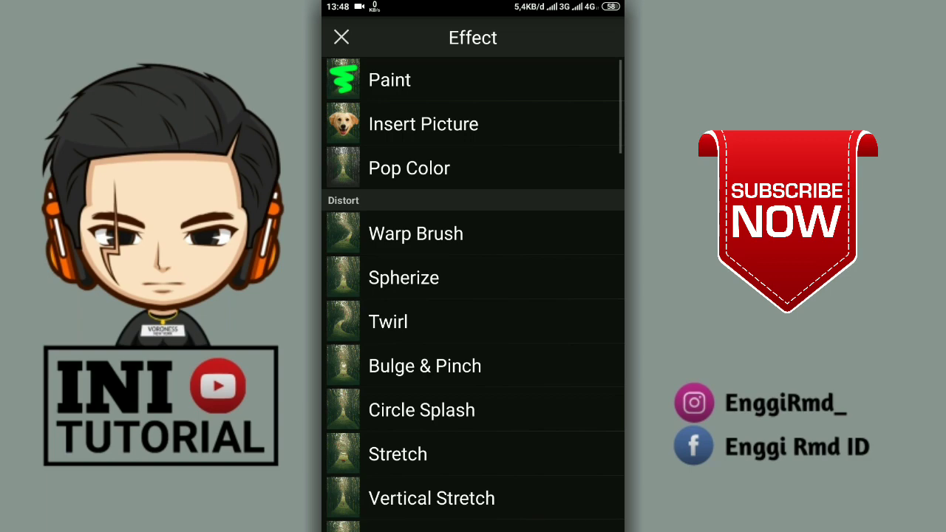
pyautogui.click(423, 125)
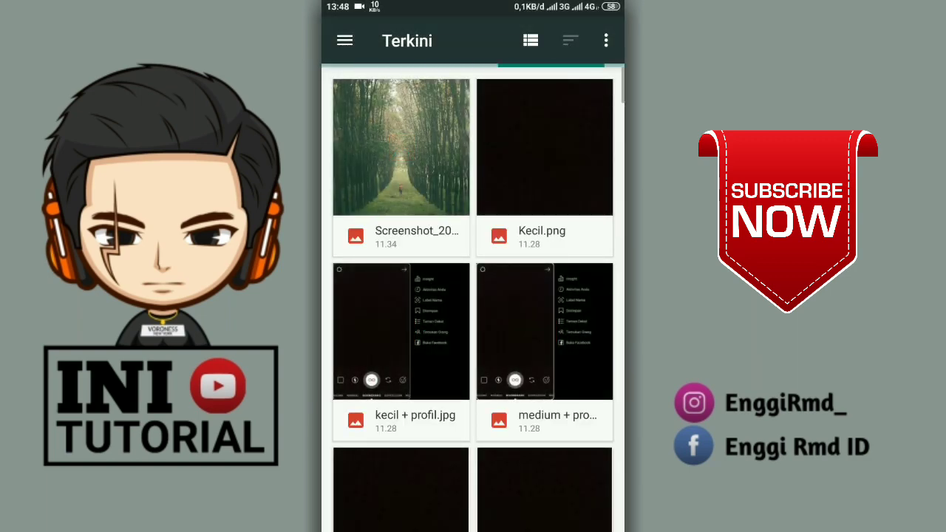
pyautogui.scroll(-2, 565, 401)
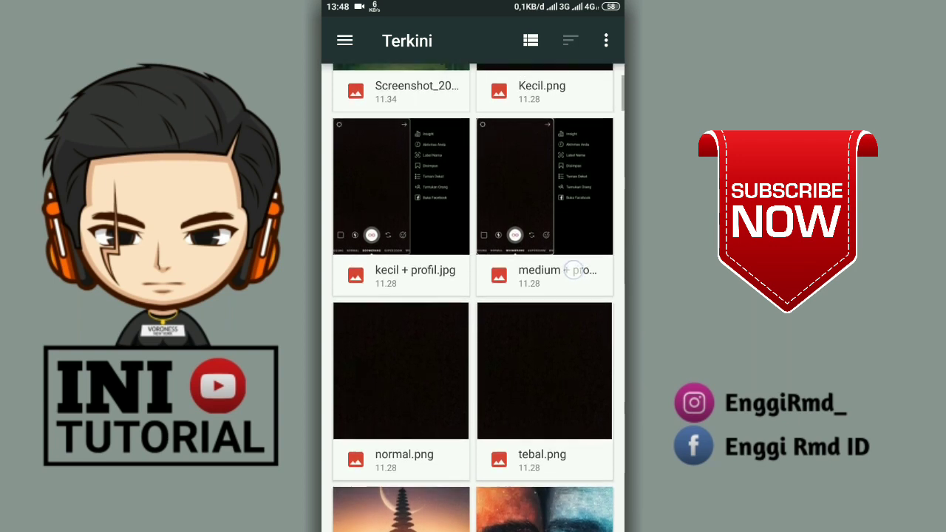
pyautogui.scroll(1, 573, 271)
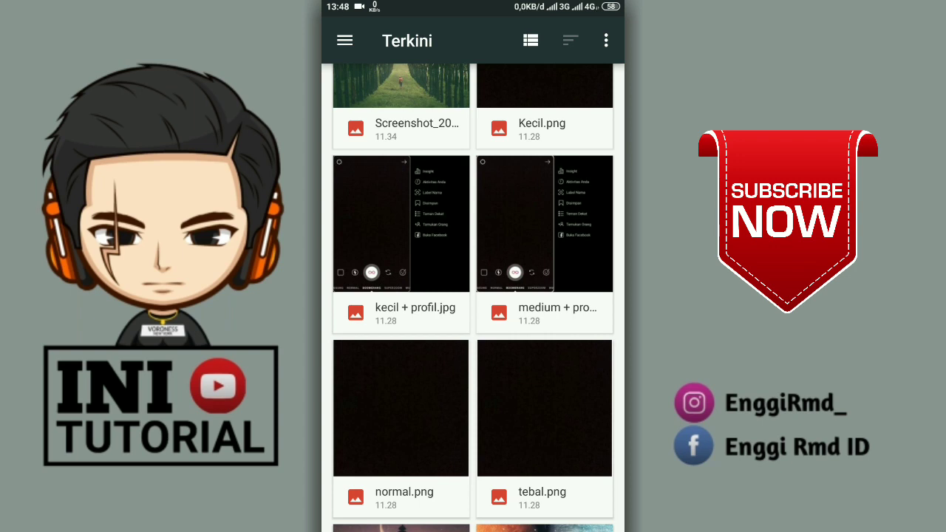
pyautogui.moveTo(547, 209); pyautogui.dragTo(542, 267)
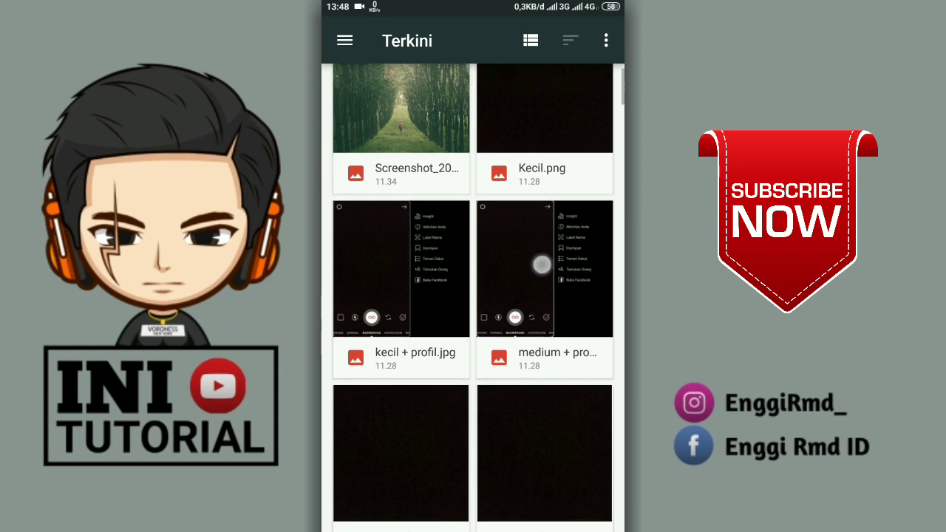
pyautogui.click(537, 276)
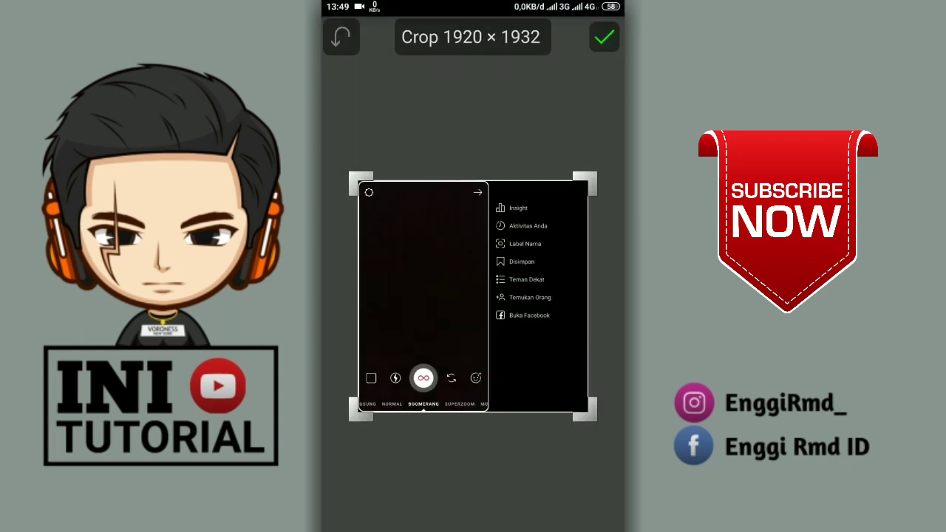
# Accept the crop, then enlarge the screenshot and centre it over the forest path
pyautogui.click(604, 37)
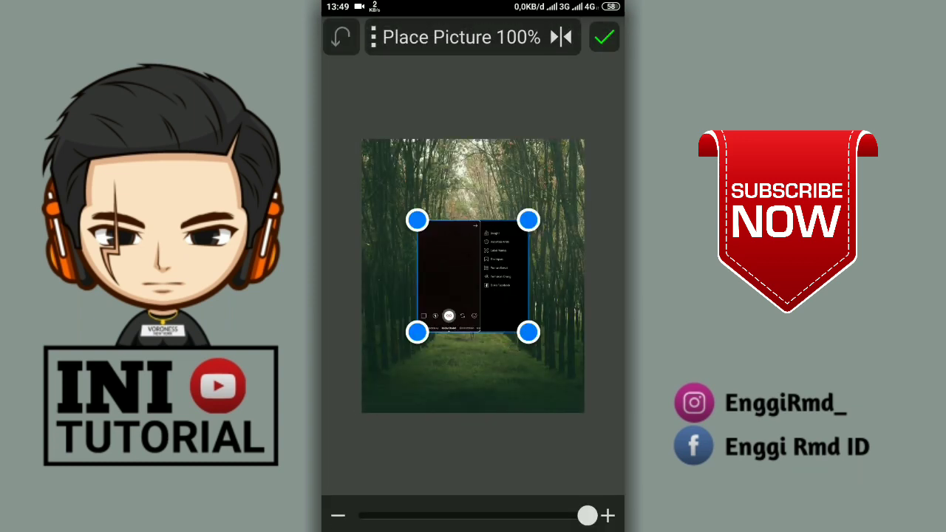
pyautogui.moveTo(527, 332); pyautogui.dragTo(549, 344)
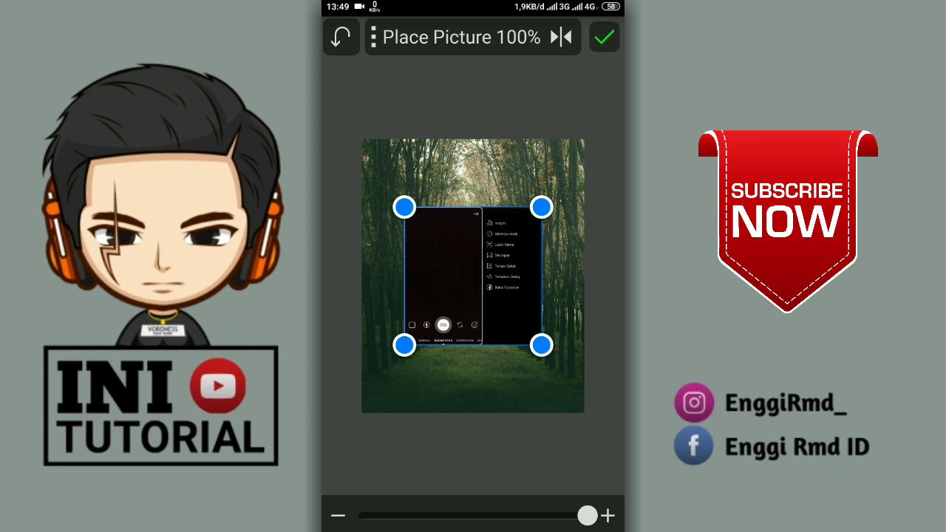
pyautogui.moveTo(496, 290); pyautogui.dragTo(506, 291)
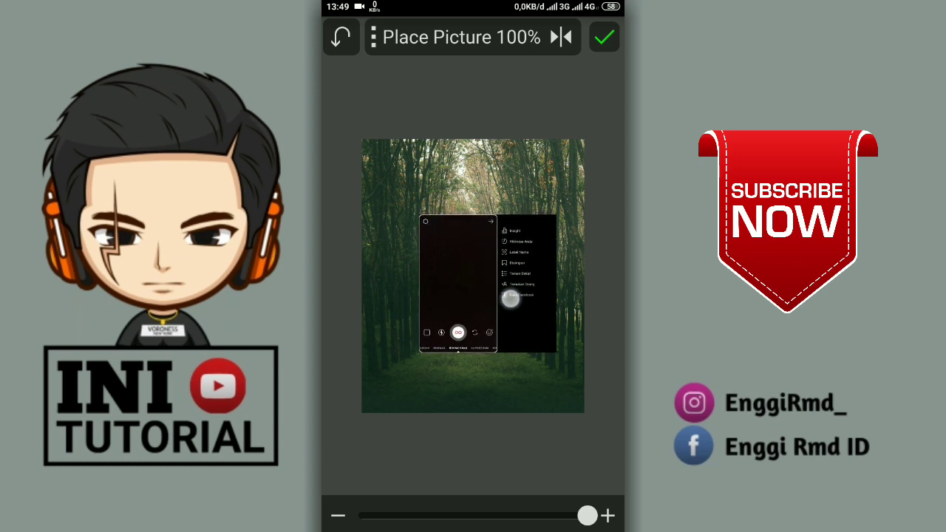
pyautogui.moveTo(506, 290); pyautogui.dragTo(512, 303)
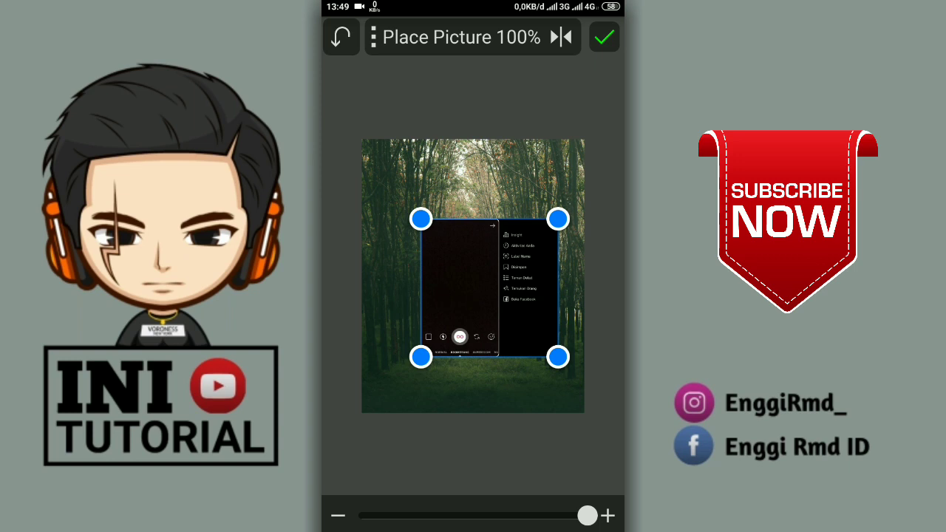
# Commit the placement and set the overlay's blend mode to Add, then apply it
pyautogui.click(604, 37)
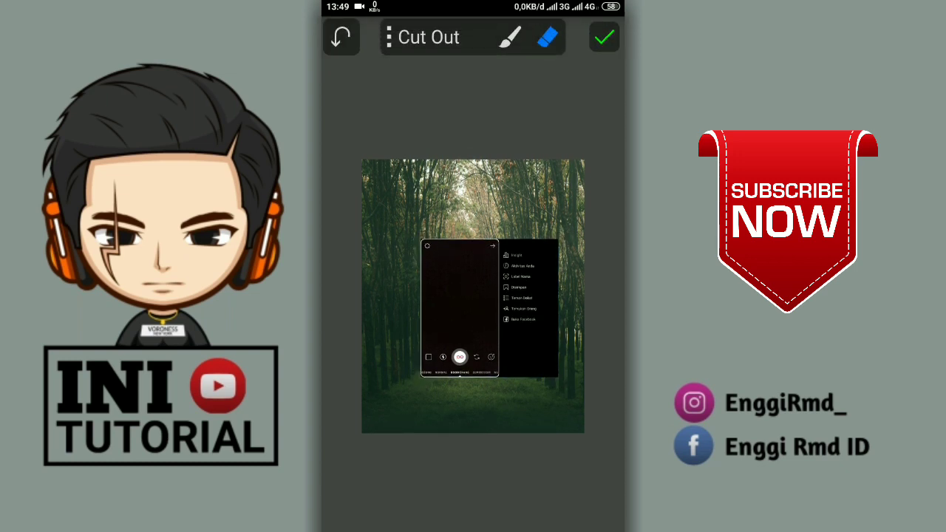
pyautogui.click(389, 37)
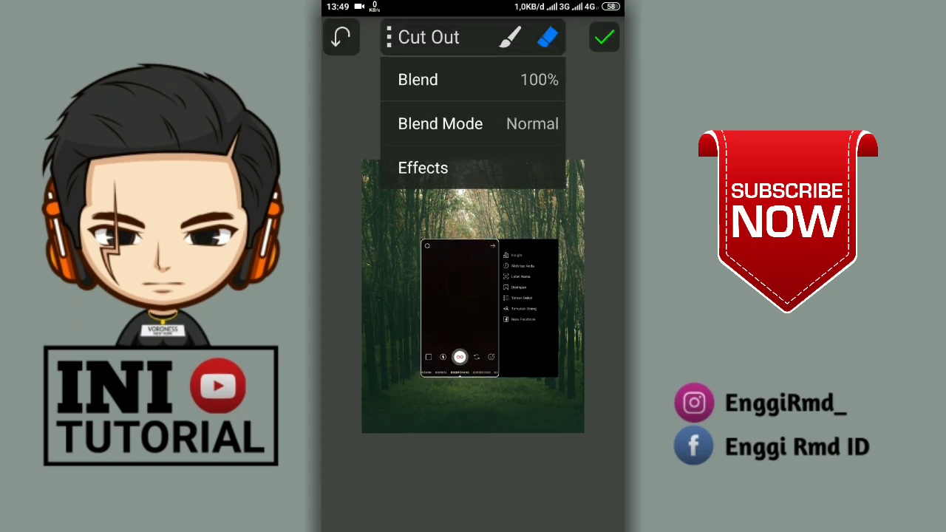
pyautogui.click(533, 121)
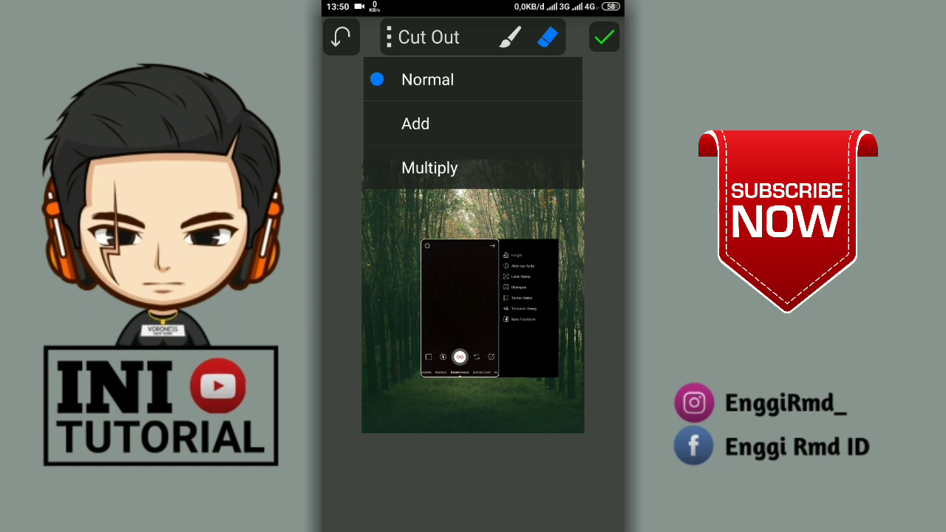
pyautogui.click(539, 127)
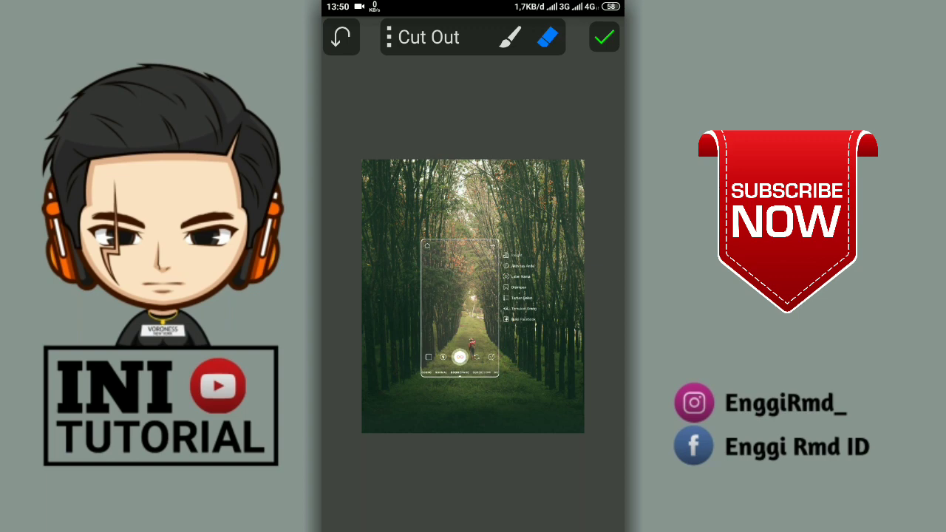
pyautogui.click(604, 37)
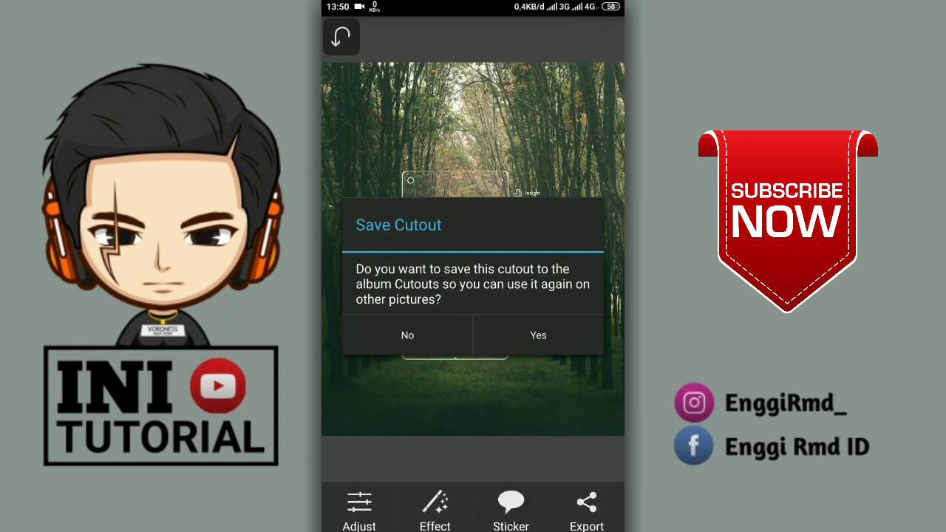
# Decline saving the cutout and export the picture to the PicSayPro album
pyautogui.click(408, 335)
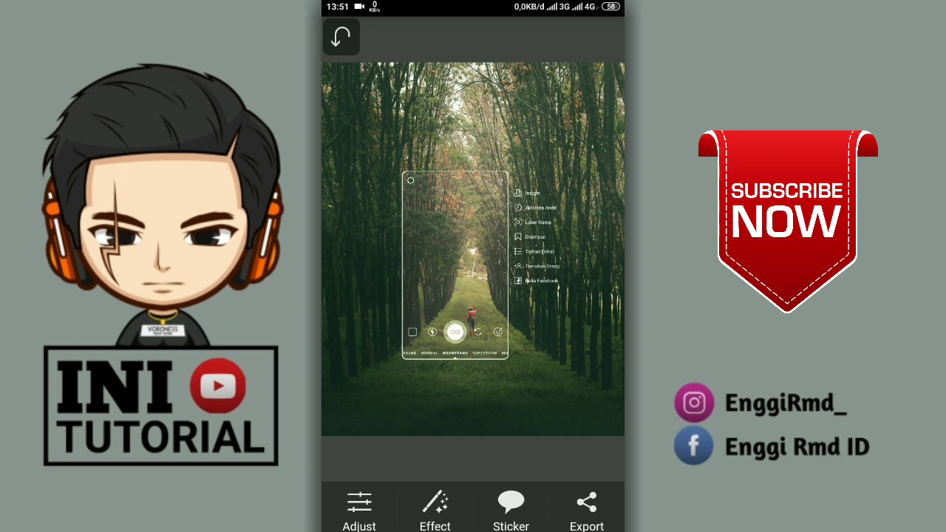
pyautogui.click(586, 509)
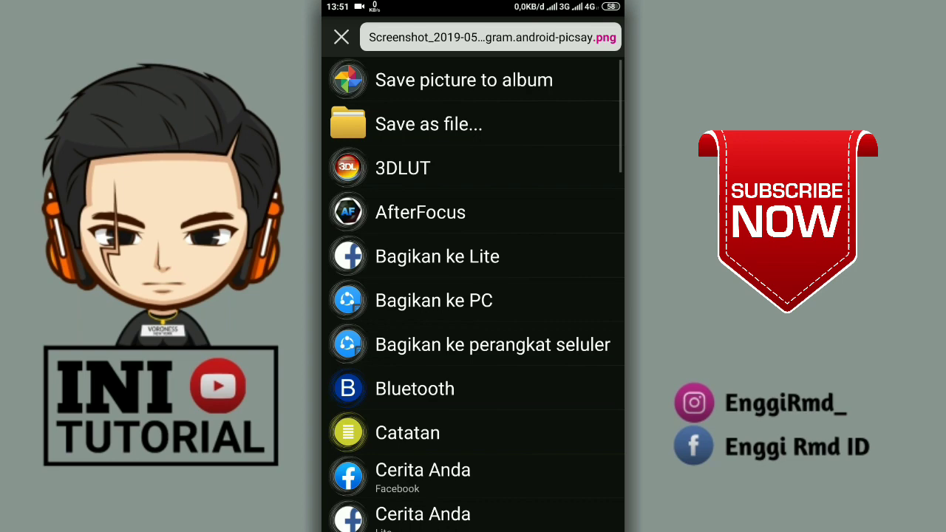
pyautogui.click(577, 64)
pyautogui.click(580, 77)
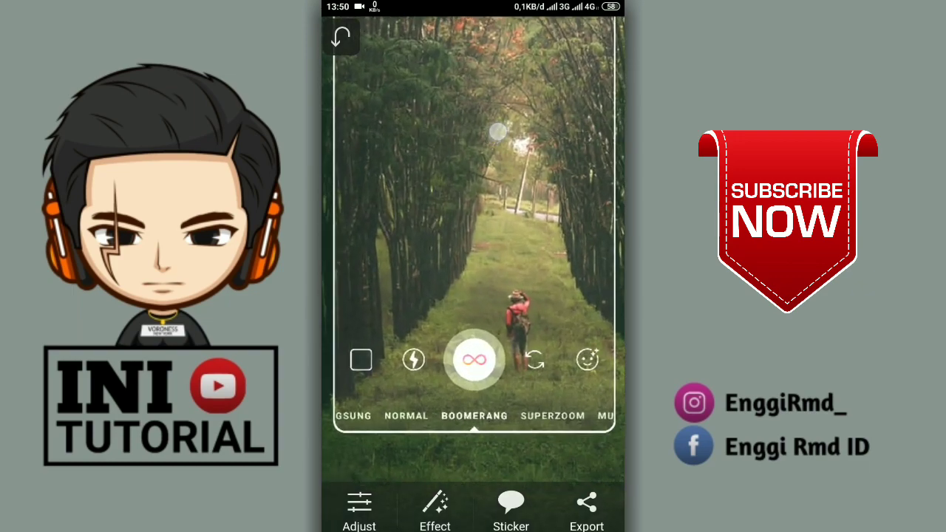
pyautogui.scroll(-5, 473, 288)
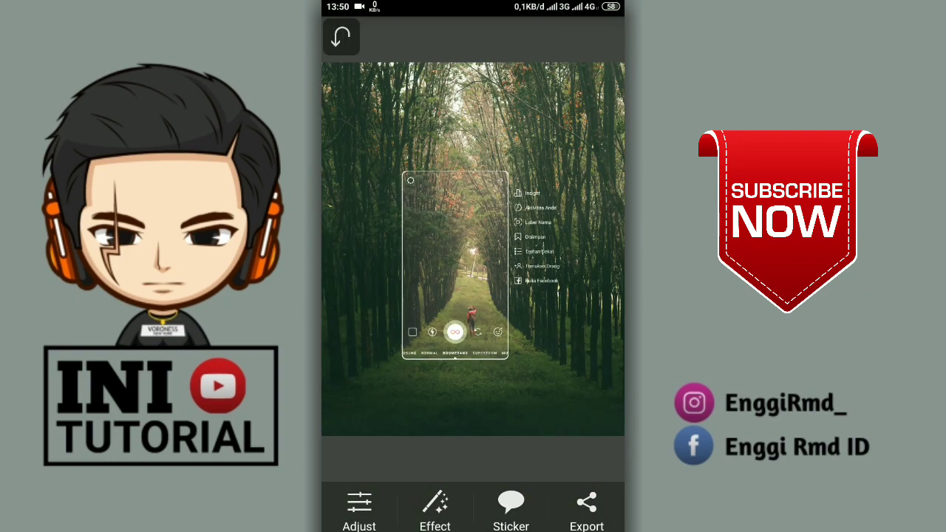